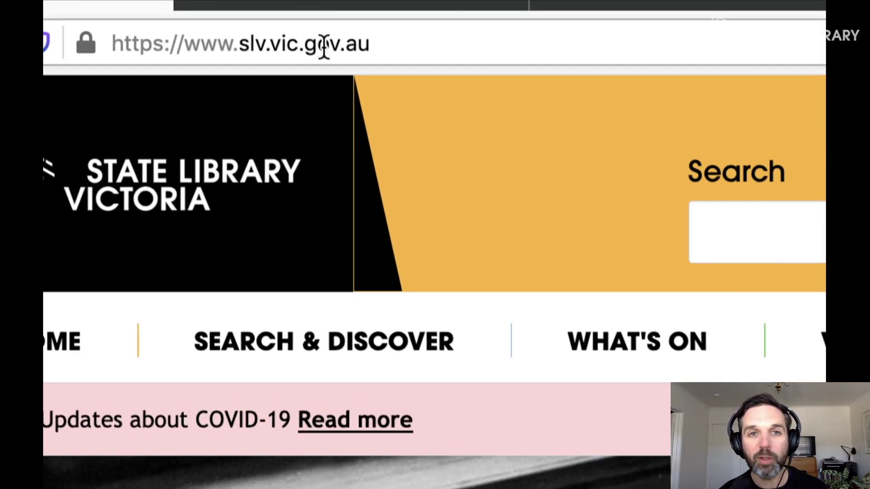
Reveal the Search & Discover menu on the State Library Victoria site
mouse_move(281, 352)
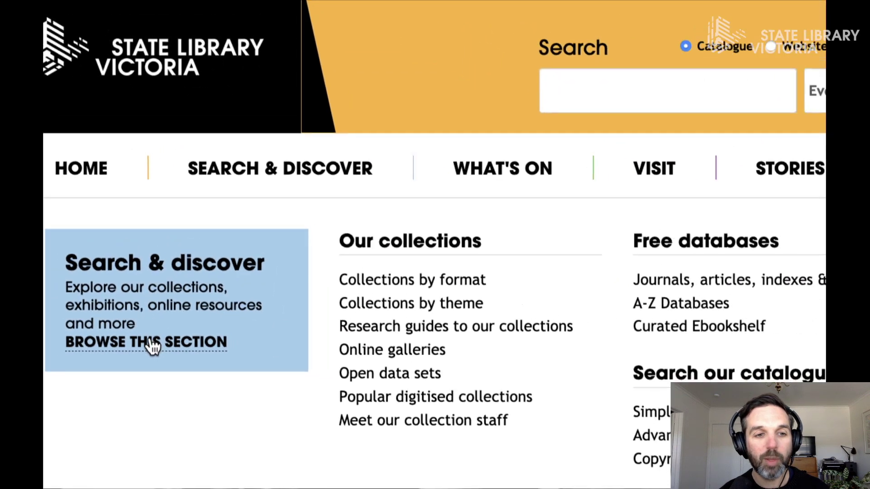
Open the Search & discover section page and scroll to the digital image pool
left_click(155, 349)
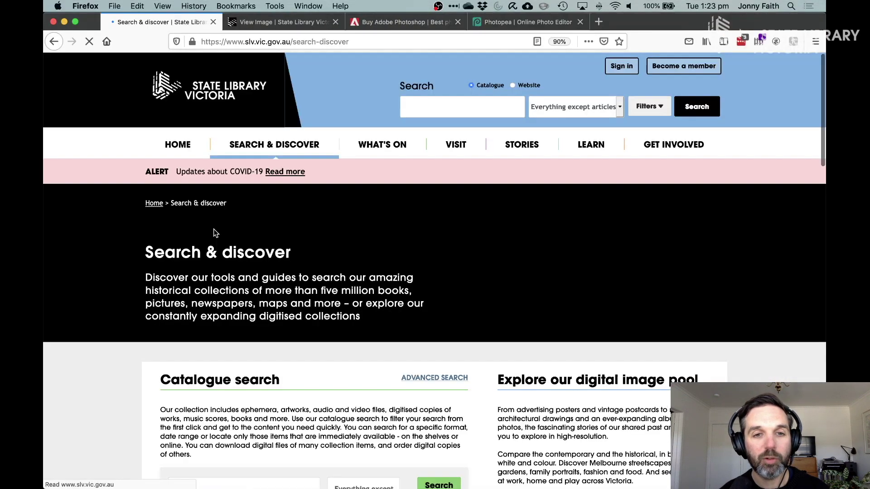
scroll(574, 239, "down", 5)
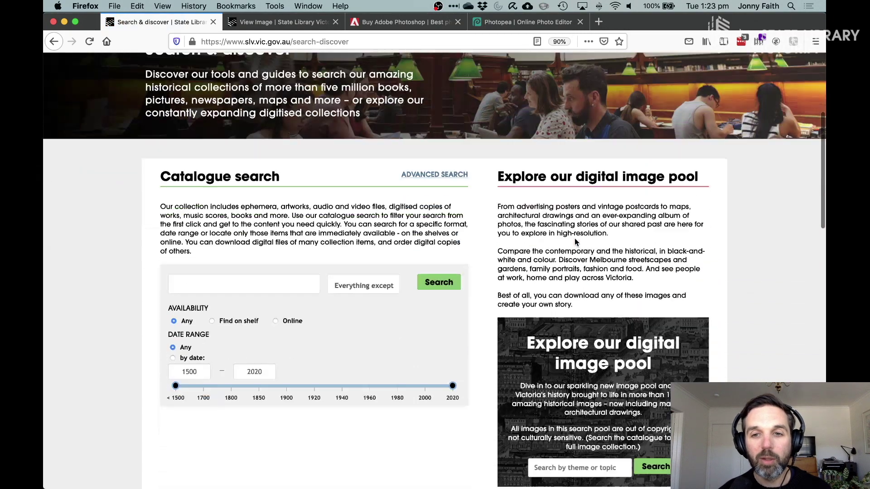
scroll(574, 242, "down", 3)
scroll(574, 242, "up", 2)
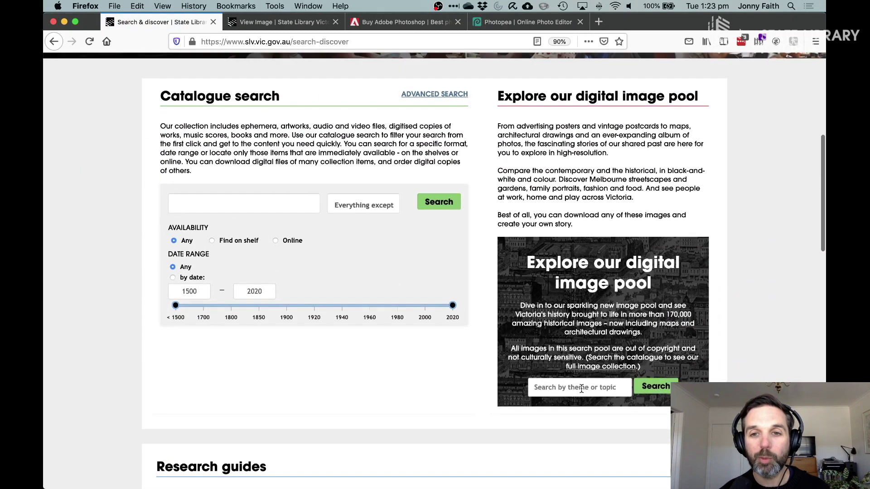
scroll(556, 389, "down", 1)
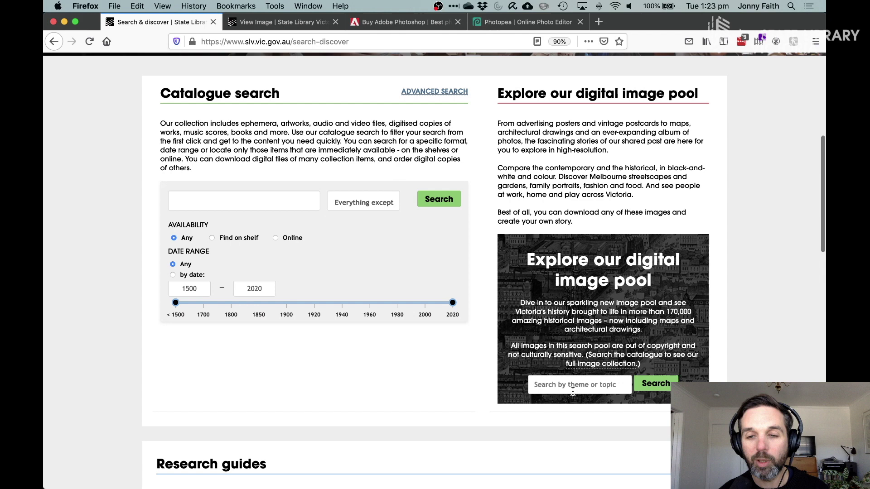
Search the digital image pool for 'drum' and browse the results
left_click(560, 386)
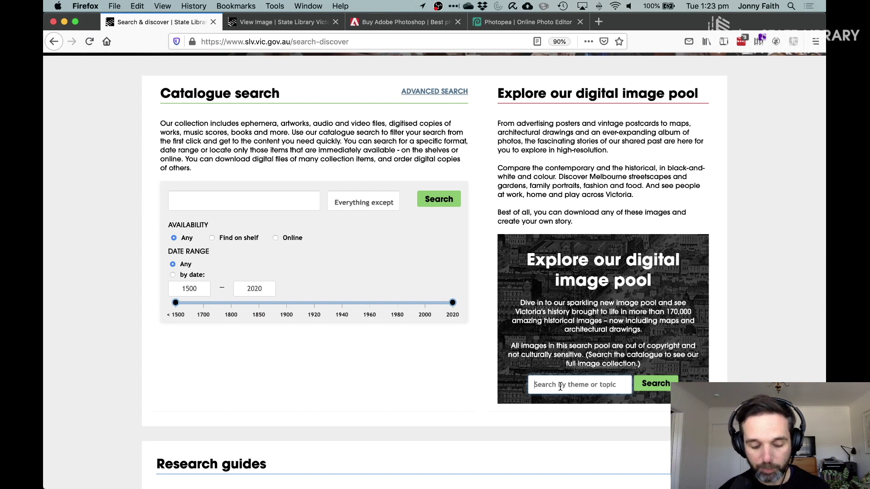
type("drum")
key("Return")
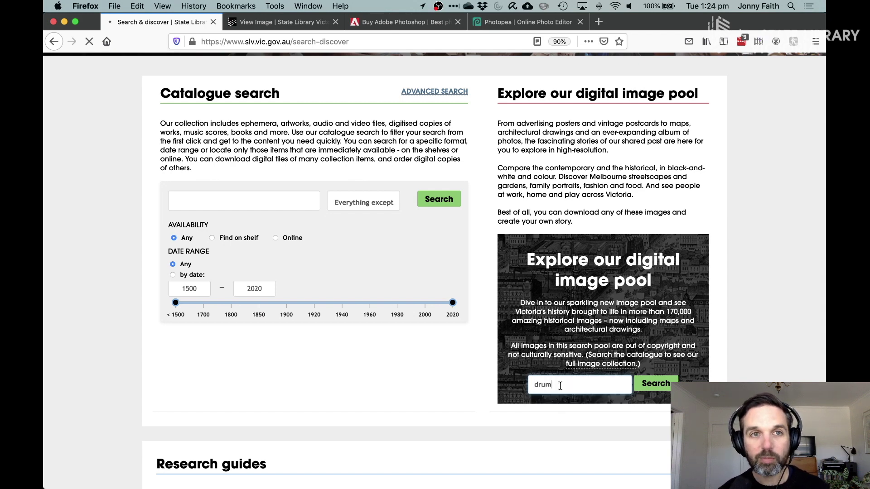
scroll(560, 385, "down", 10)
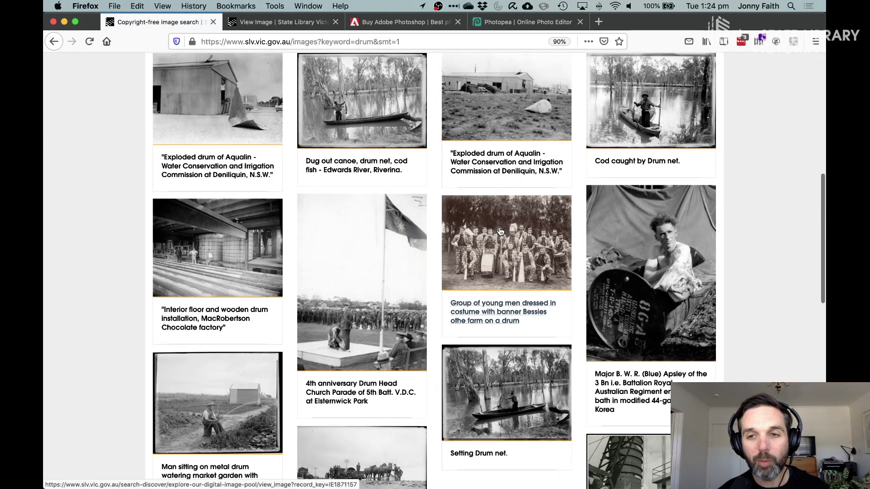
Open the Major Apsley photo at full size and check its save options without saving
left_click(641, 269)
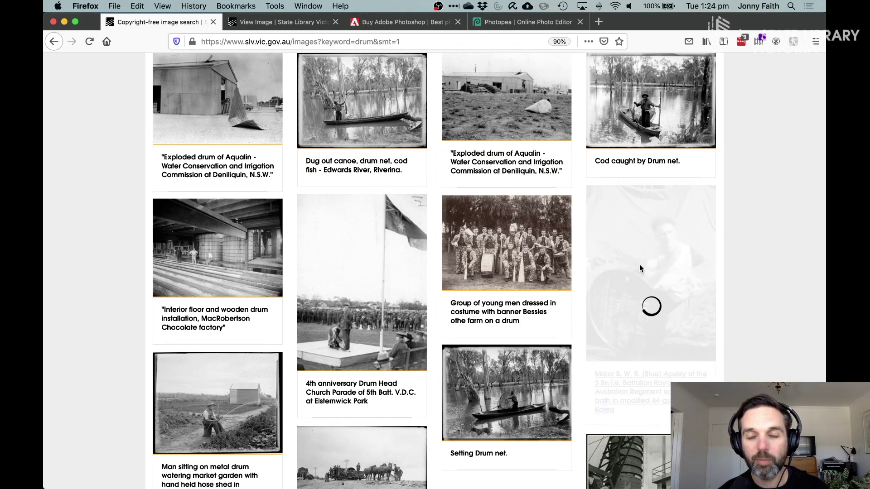
scroll(490, 300, "down", 3)
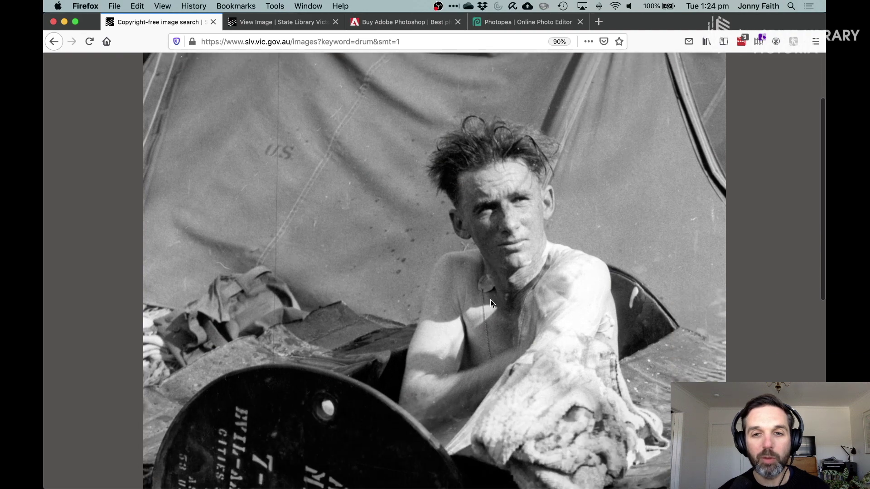
scroll(470, 292, "down", 1)
right_click(423, 261)
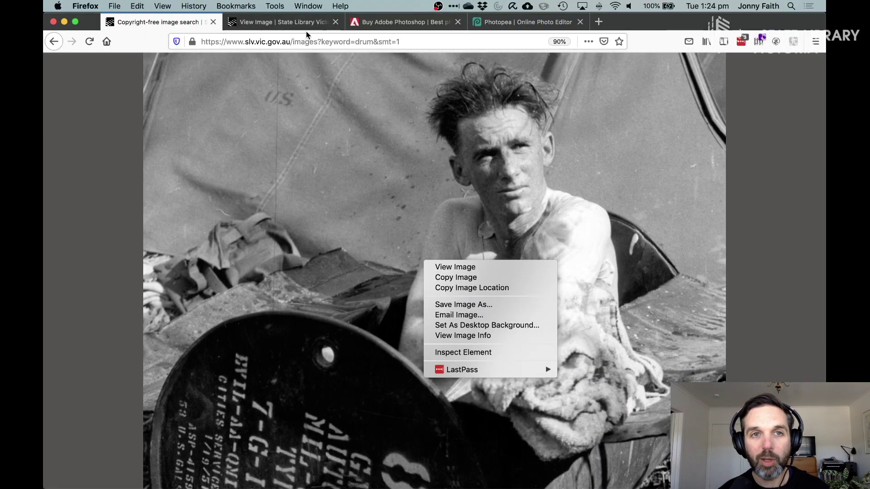
key("Escape")
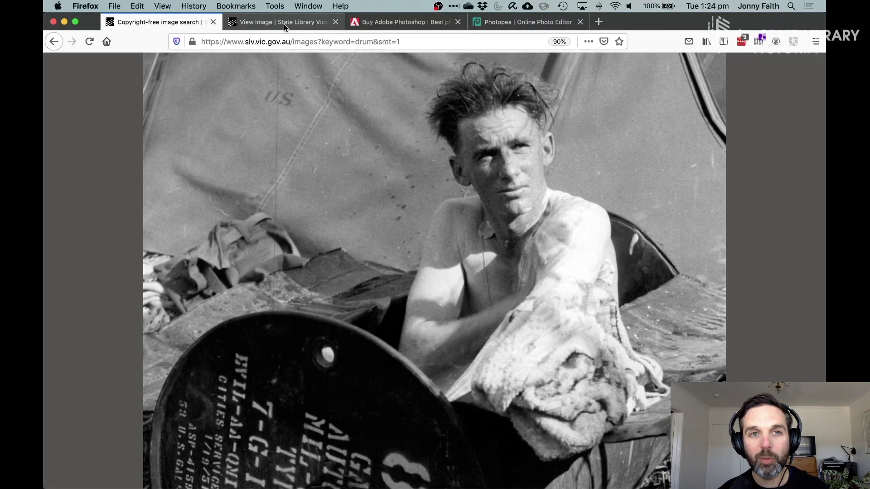
Switch to the boy drummer photo's View Image tab and bring up its save options
left_click(283, 24)
scroll(359, 217, "down", 6)
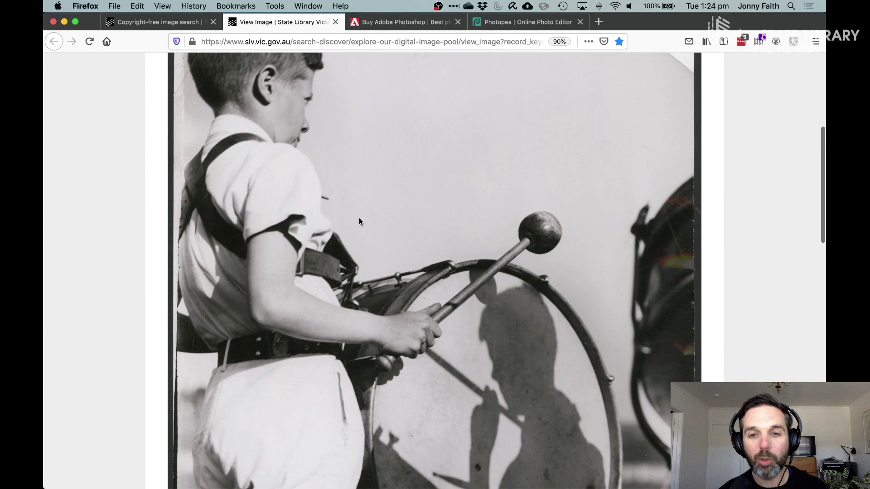
right_click(420, 248)
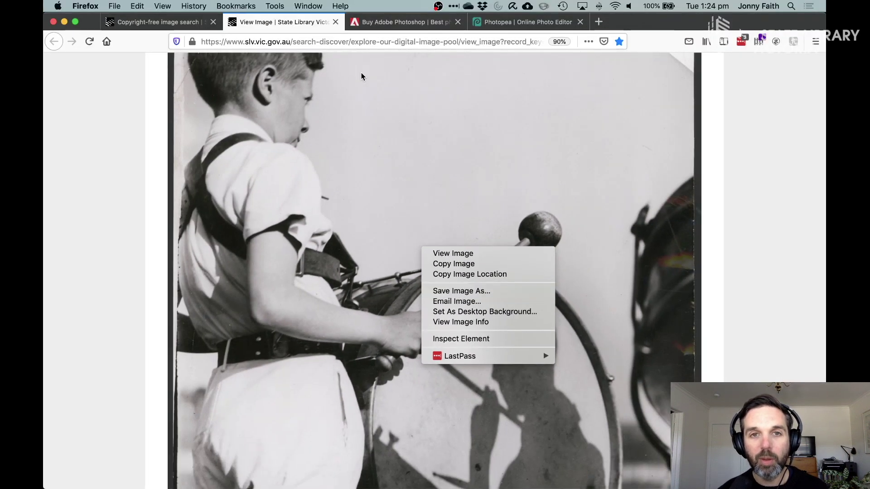
left_click(397, 24)
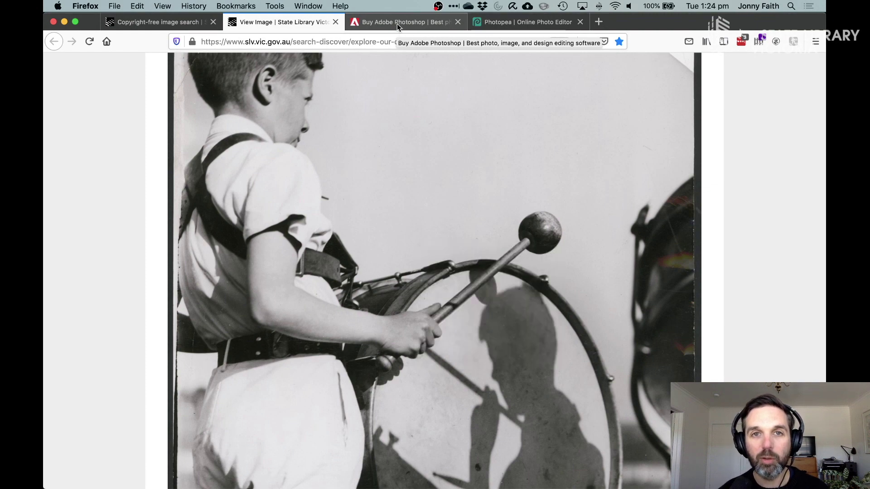
Switch to the 'Buy Adobe Photoshop' page offering Photoshop for A$29.99/mo
left_click(402, 23)
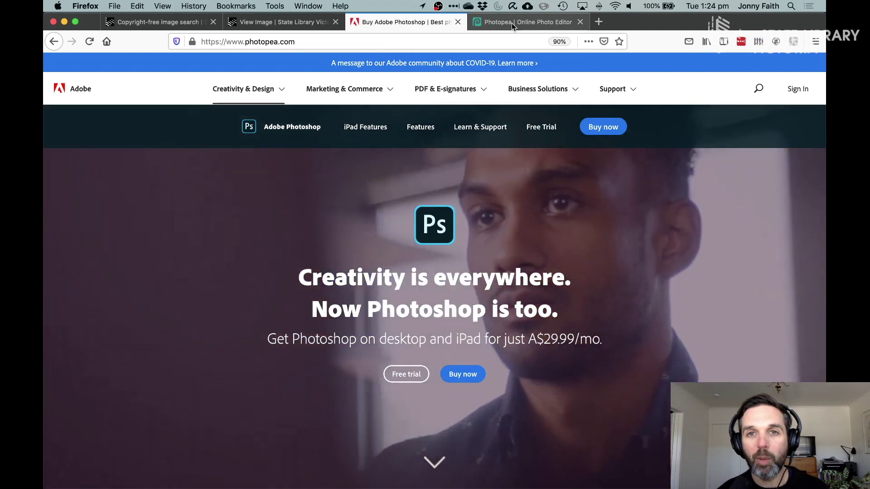
View the Photopea online editor's start screen, then return to the Adobe Photoshop page
left_click(512, 24)
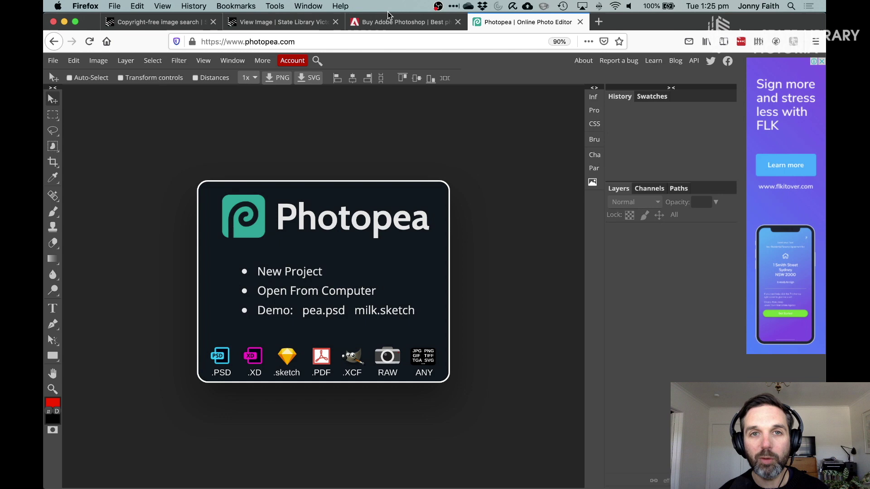
left_click(411, 24)
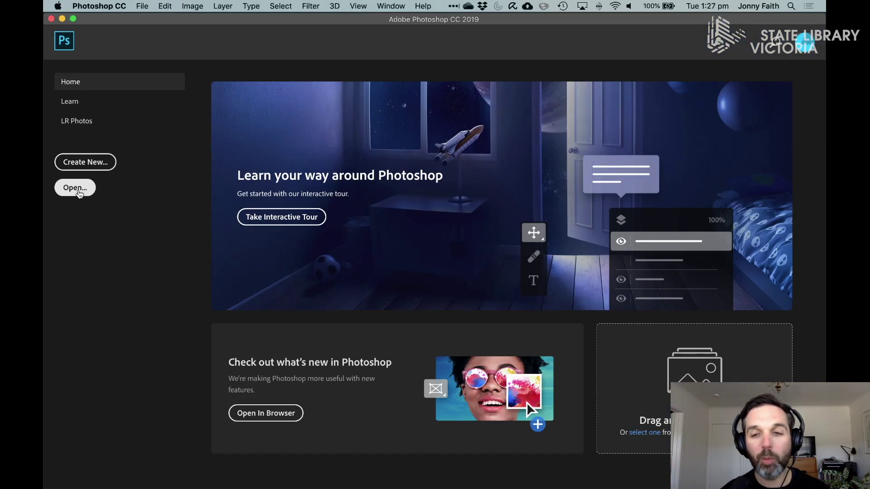
Open the Mt Fuji photo FL15641243.jpg from the Garden of Zen folder
left_click(75, 187)
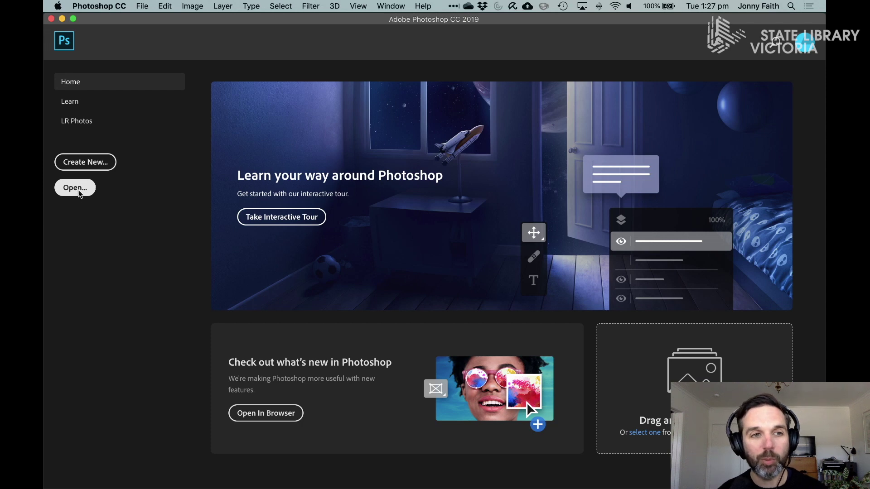
scroll(426, 178, "down", 3)
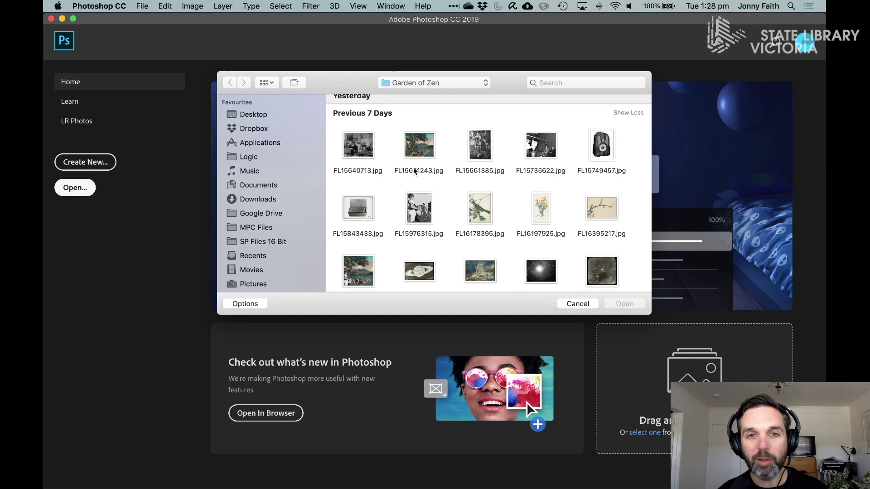
left_click(417, 149)
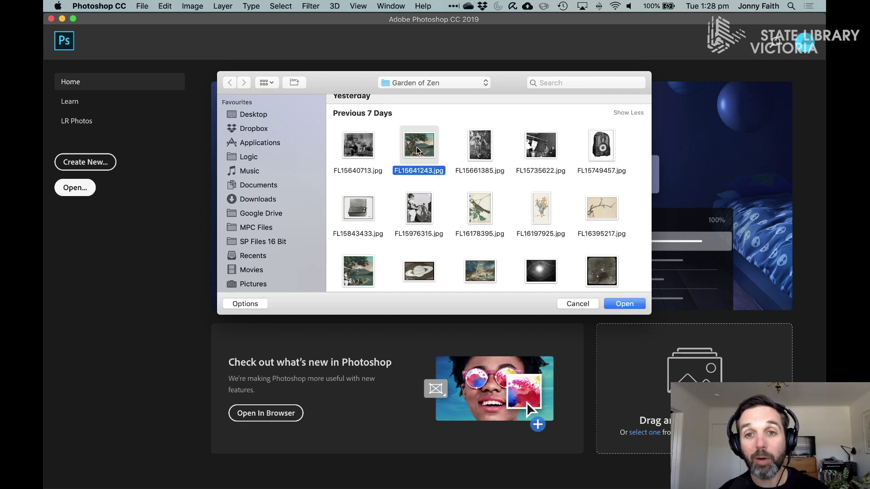
left_click(628, 304)
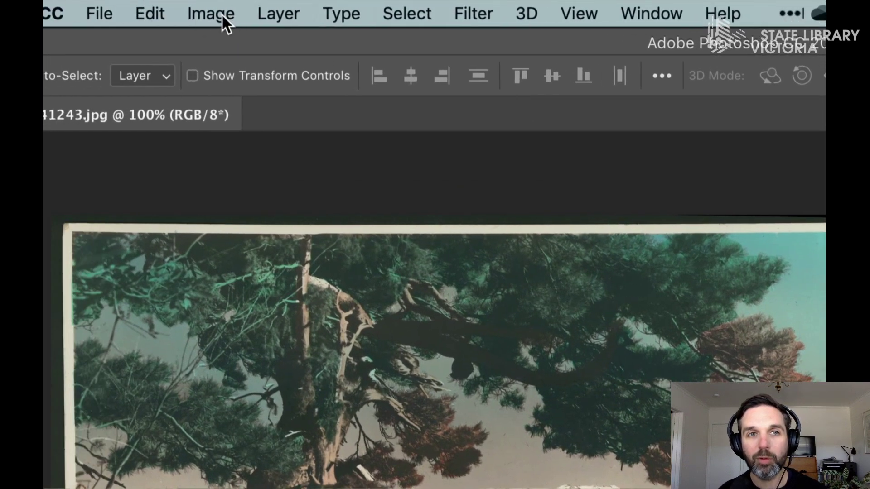
left_click(214, 12)
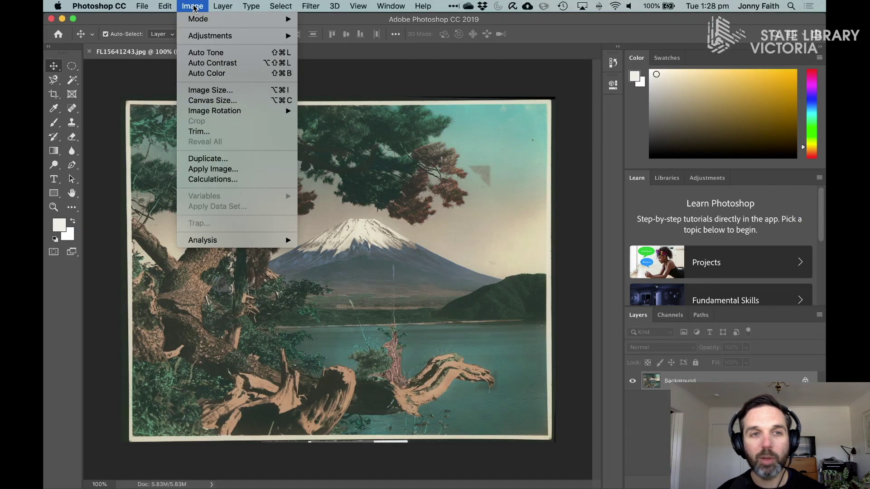
left_click(194, 8)
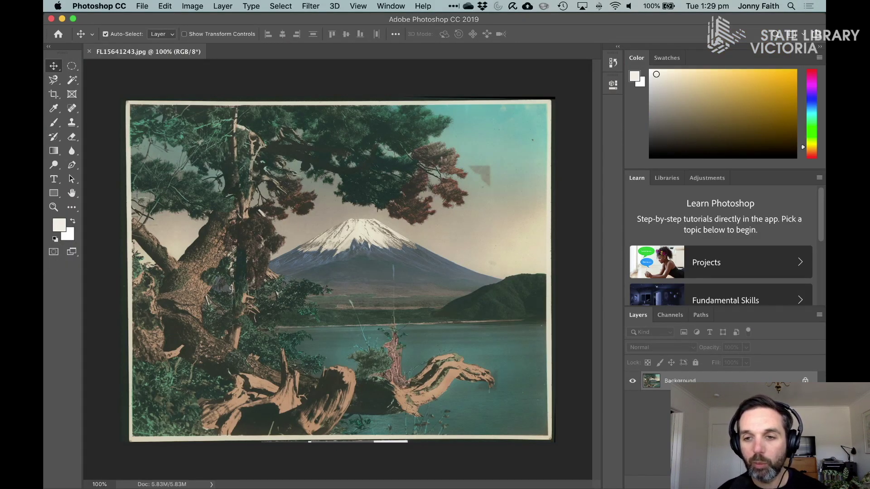
Duplicate the Background layer and delete the original, leaving only Background copy
left_click_drag(670, 381, 802, 484)
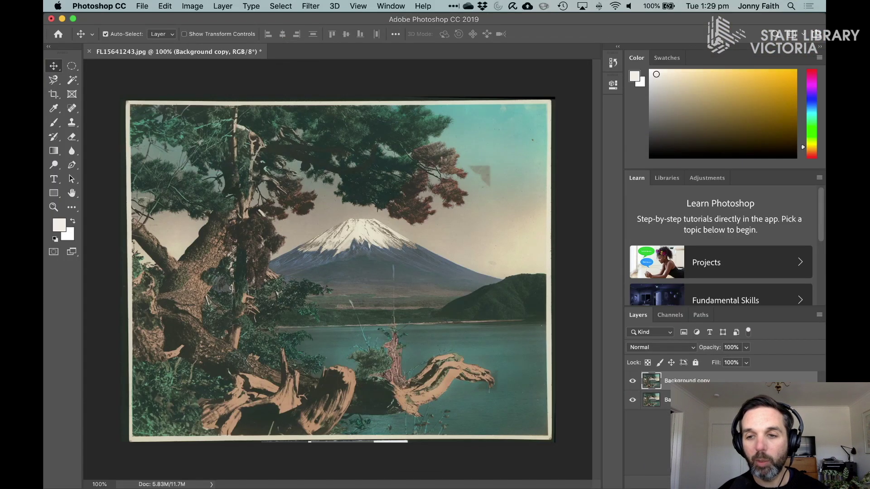
left_click(661, 400)
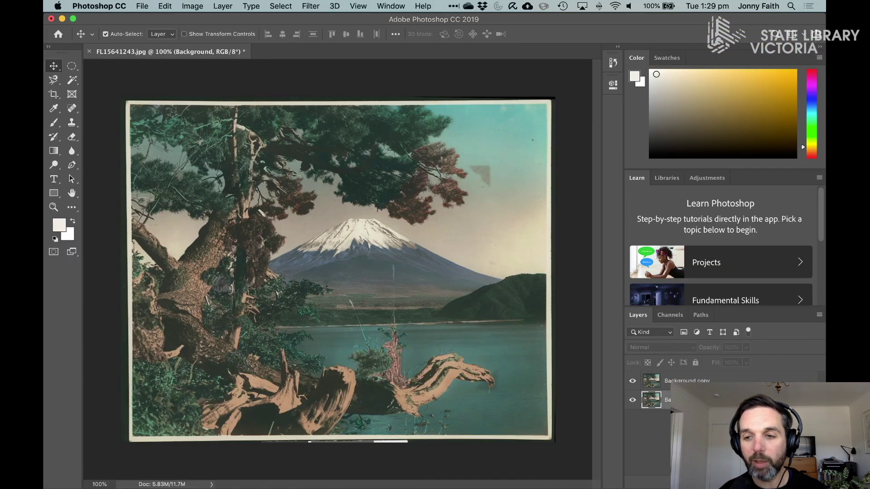
key("BackSpace")
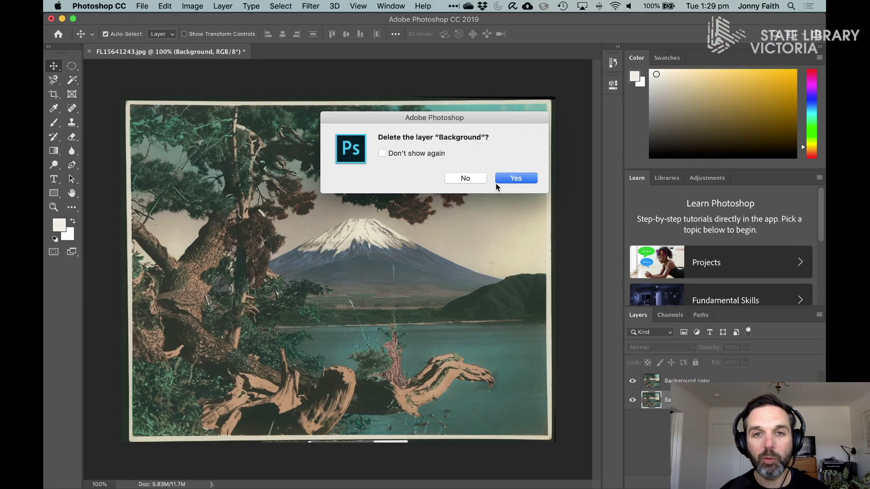
left_click(517, 179)
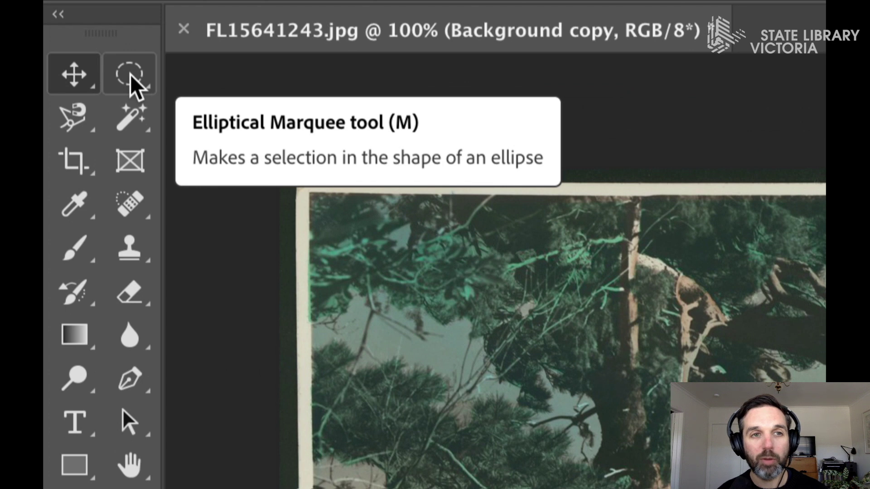
Marquee a square around the mountain, lake and pine, and crop the image to it
left_click(131, 76)
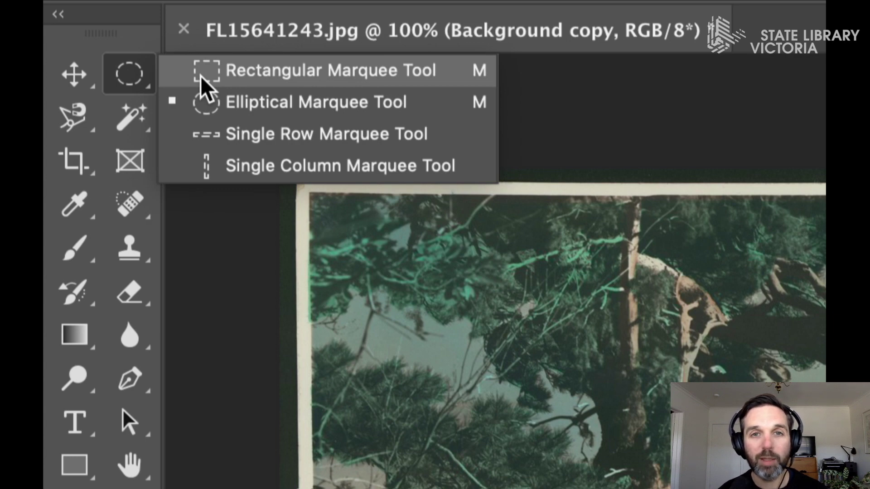
left_click(201, 77)
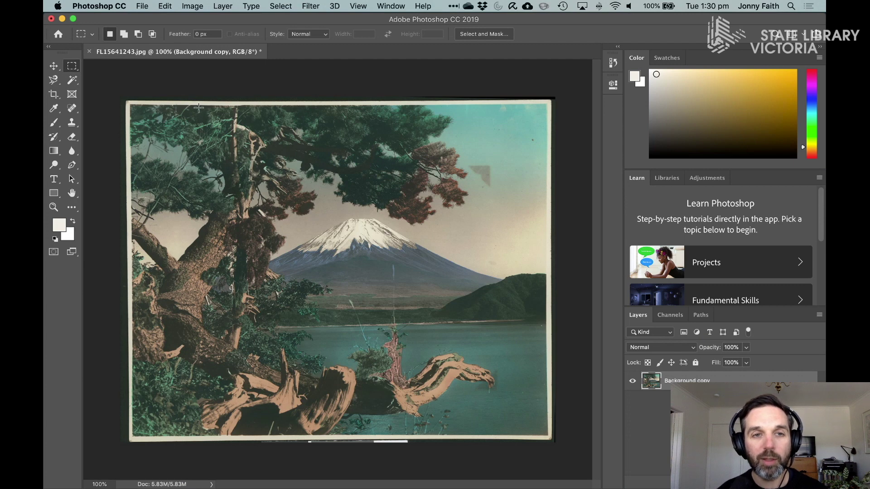
left_click_drag(199, 108, 522, 488)
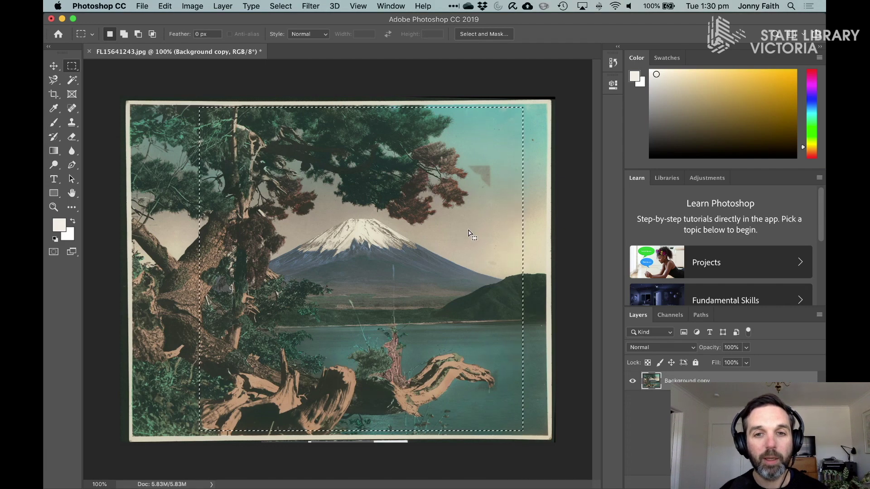
left_click_drag(471, 234, 454, 230)
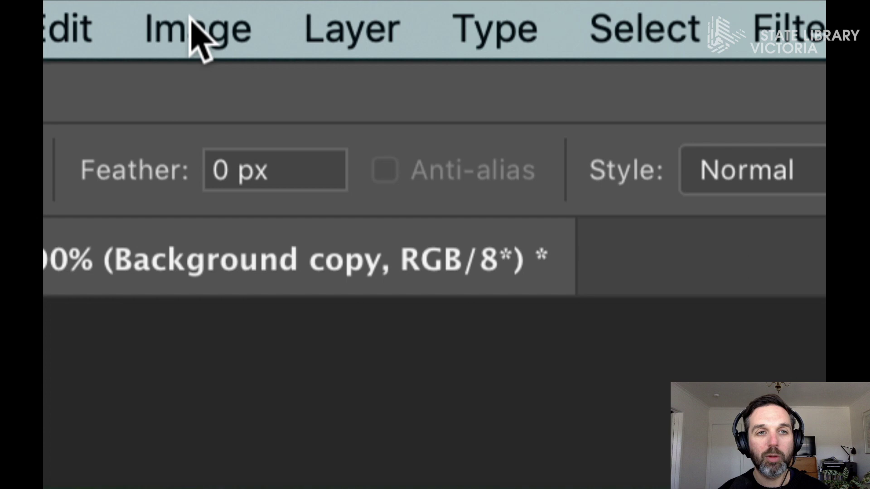
left_click(196, 32)
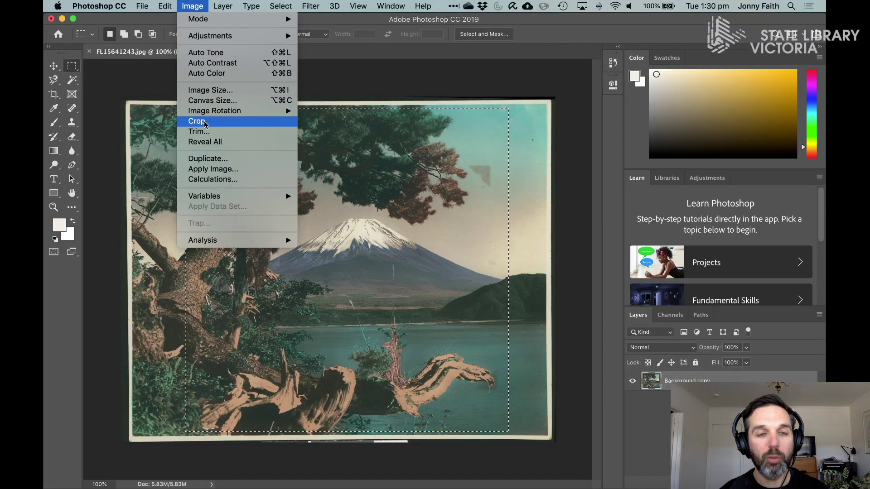
left_click(204, 121)
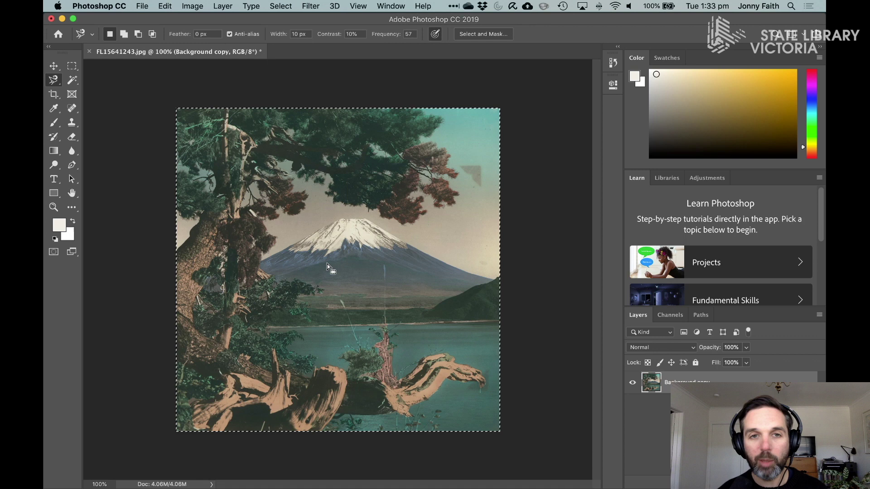
Drag FL15976315.jpg from Finder onto the Mt Fuji canvas as a new layer
key("super+Tab")
key("super+Tab")
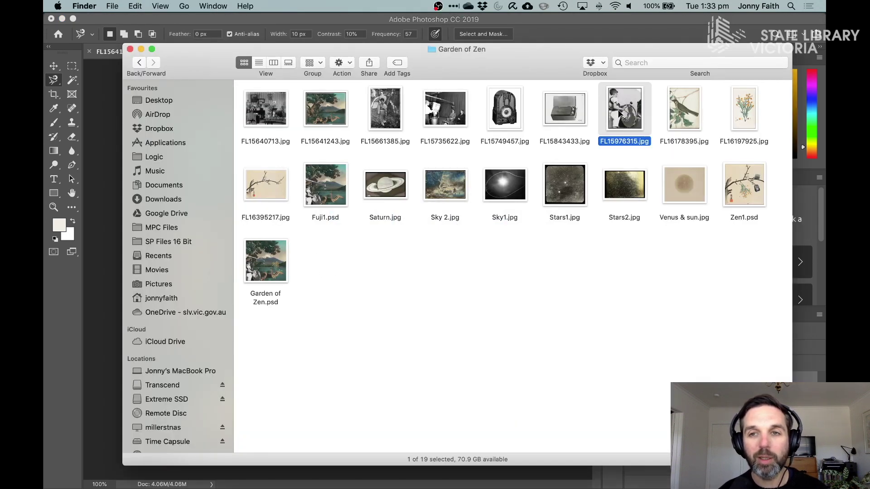
left_click_drag(630, 111, 304, 310)
key("super+Tab")
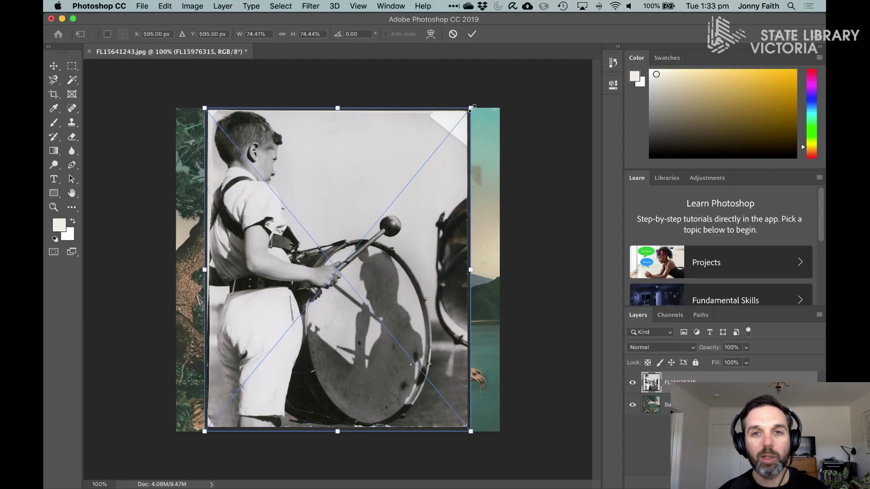
Scale the drummer photo to about a third of the canvas, place it bottom-left, and commit
left_click_drag(470, 108, 321, 216)
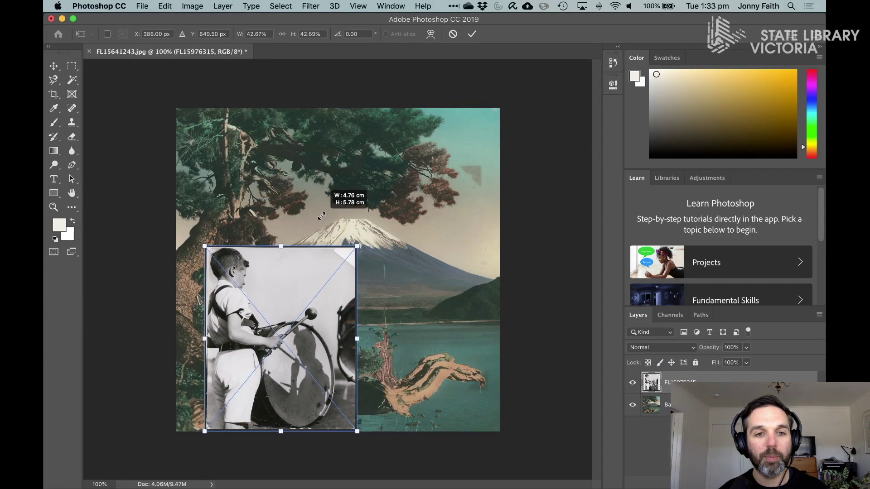
left_click_drag(310, 298, 282, 310)
left_click_drag(328, 258, 324, 263)
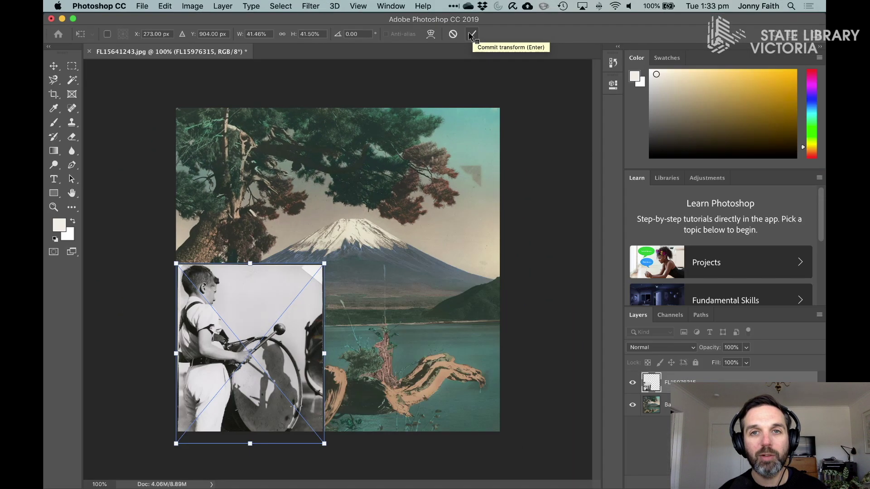
left_click(472, 36)
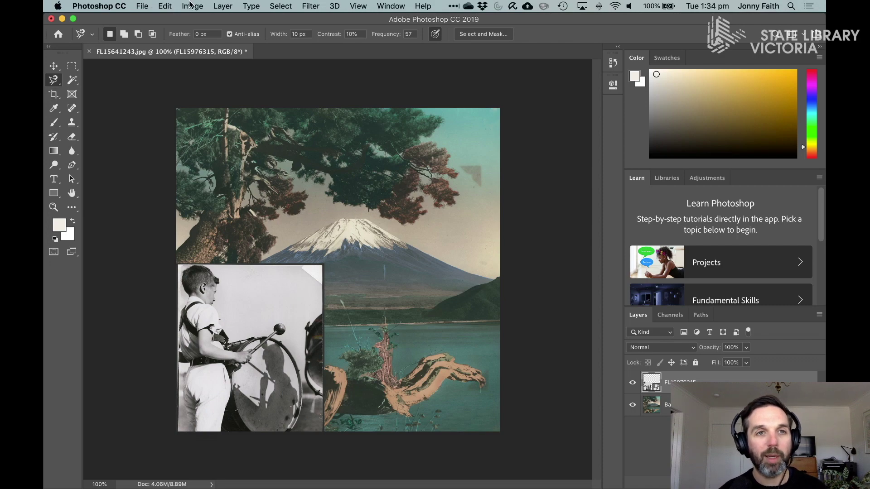
left_click(167, 6)
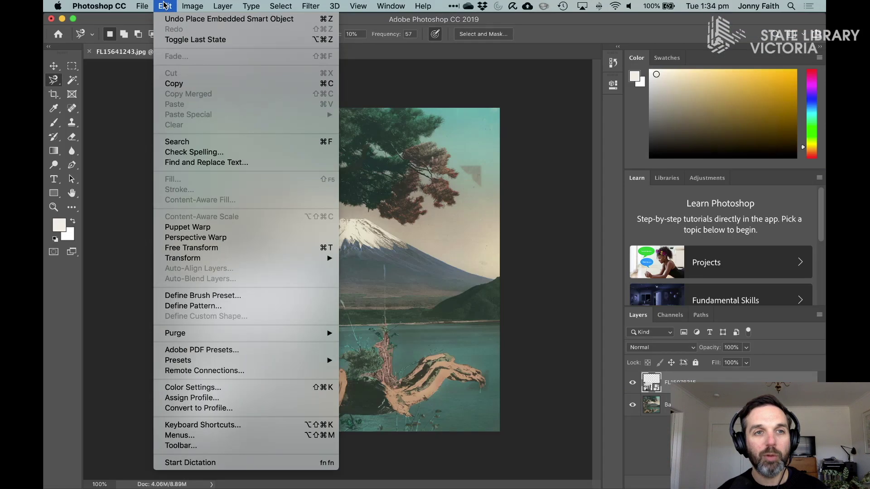
mouse_move(209, 260)
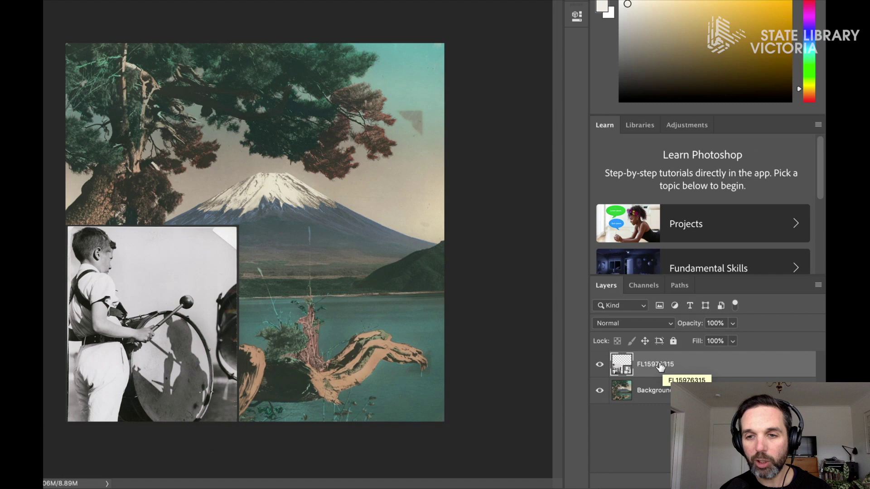
Rasterize the FL15976315 drummer photo layer from its right-click menu
right_click(661, 366)
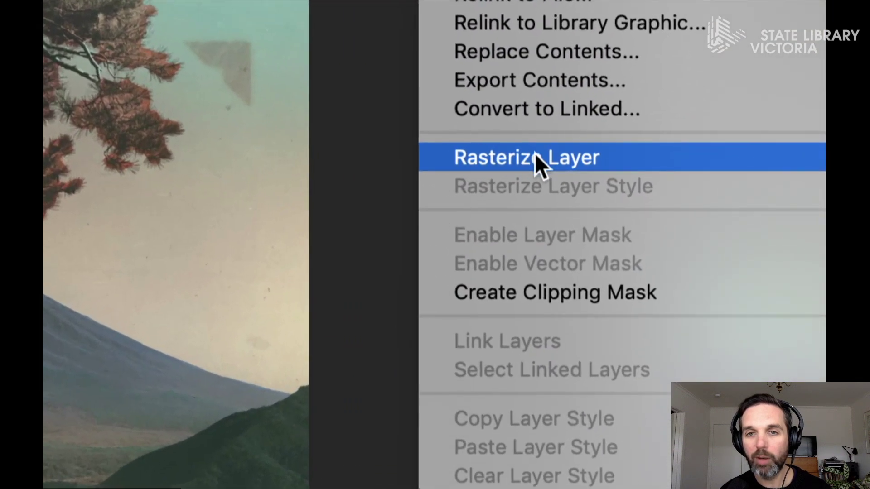
left_click(534, 157)
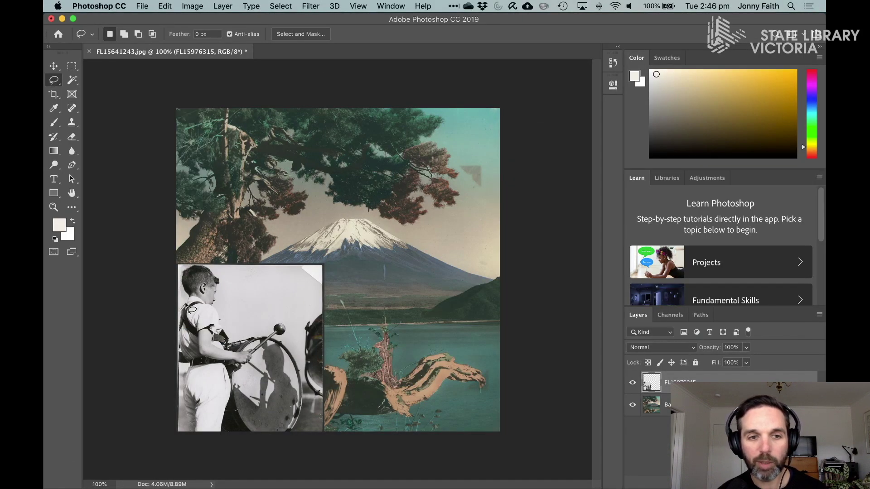
Try a freehand lasso around the boy's head, deselect it, and switch to the Magnetic Lasso Tool
mouse_move(188, 297)
left_mouse_down()
mouse_move(183, 272)
mouse_move(204, 266)
mouse_move(219, 278)
mouse_move(212, 308)
left_mouse_up()
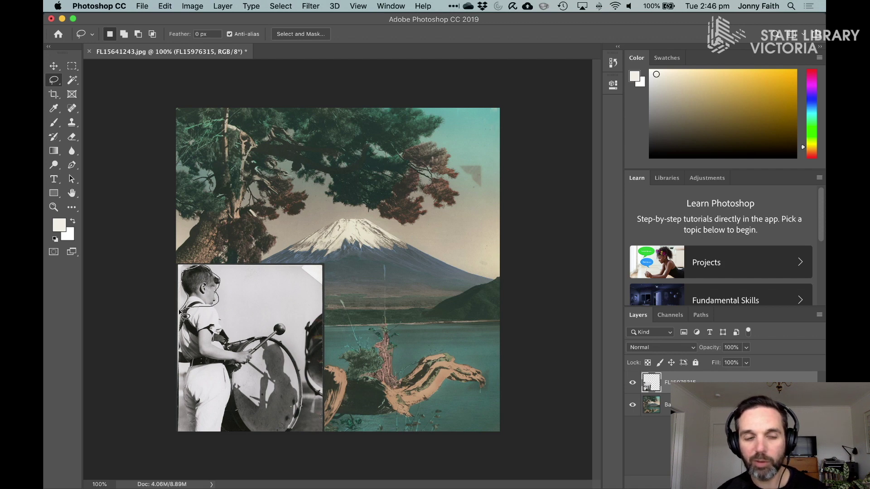
left_click_drag(185, 316, 184, 313)
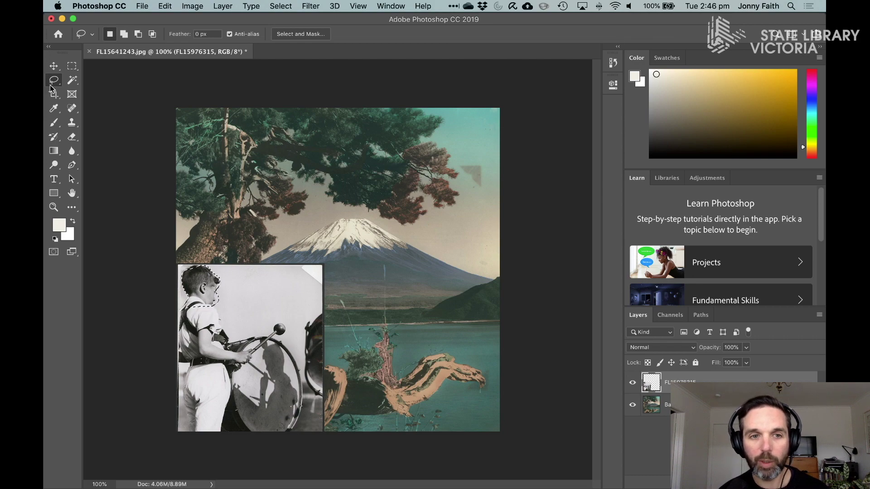
key("super+d")
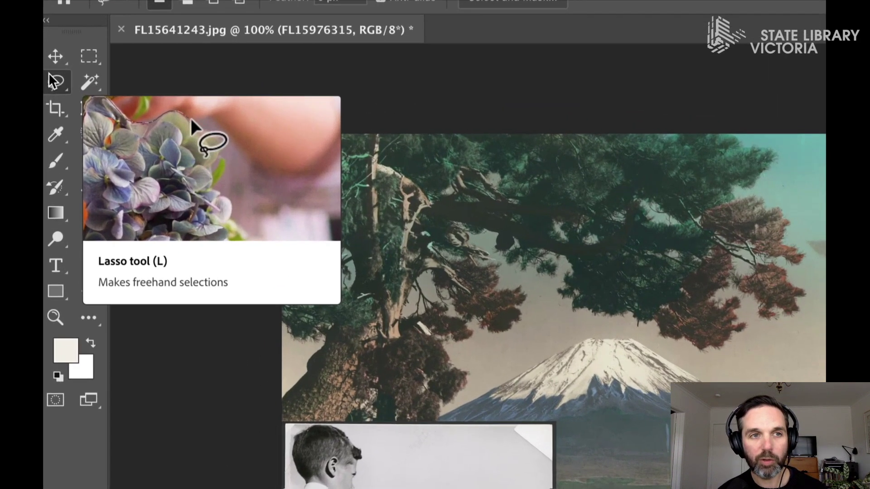
left_click(55, 82)
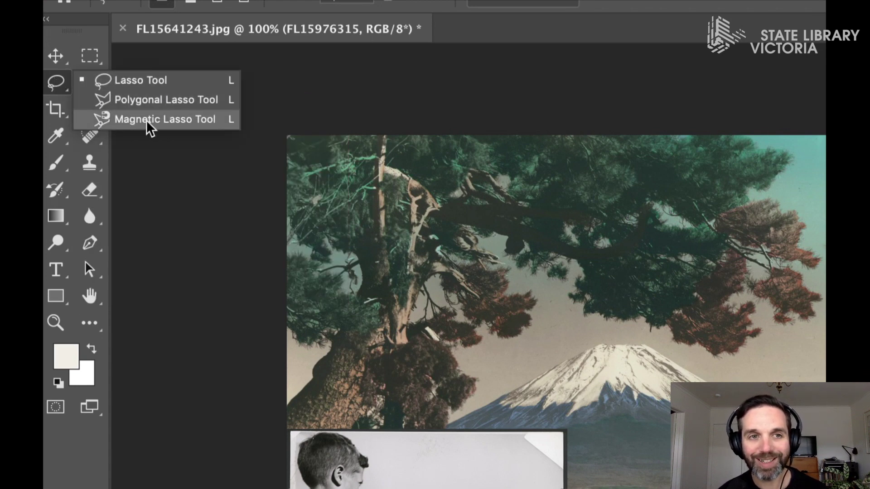
left_click(176, 120)
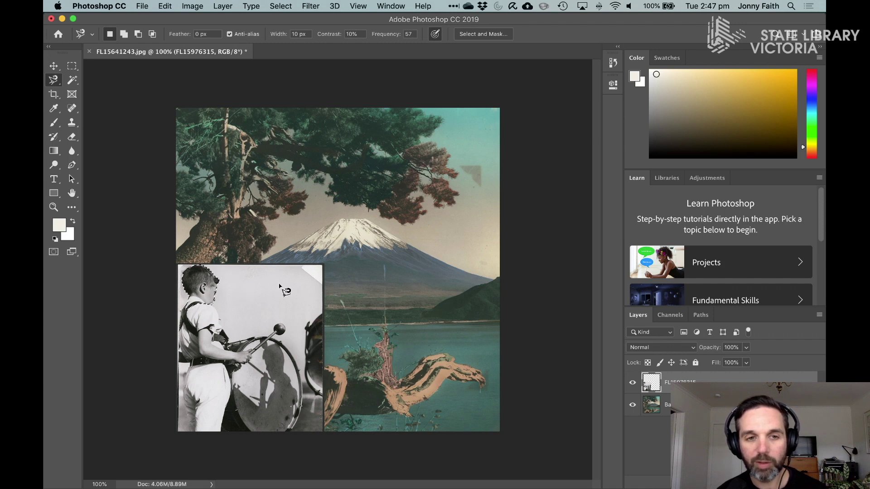
Invert the selection around the boy's head and delete the surrounding area
right_click(201, 286)
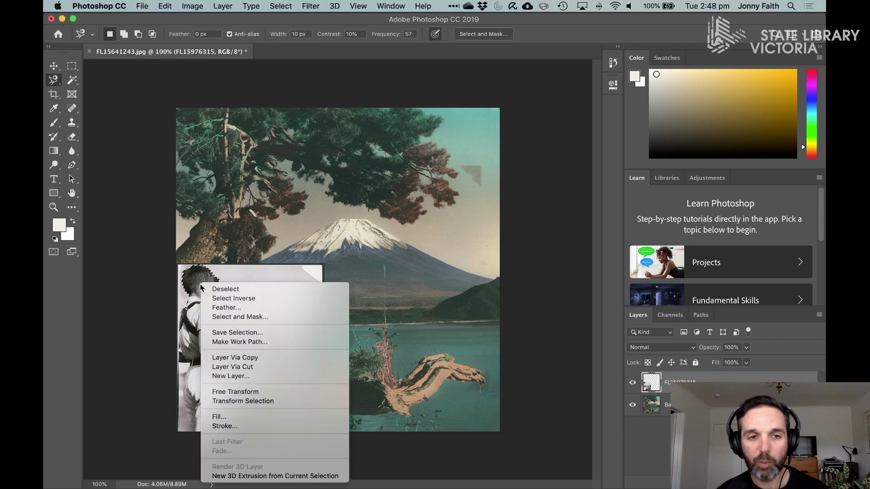
left_click(221, 299)
key("BackSpace")
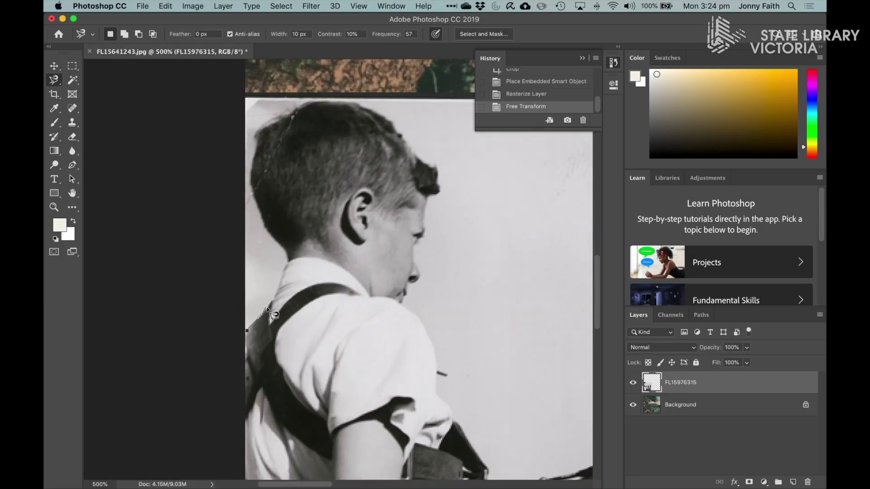
Trace the boy and drum, invert the selection, clear the white backdrop, and deselect
mouse_move(271, 308)
left_mouse_down()
mouse_move(256, 190)
mouse_move(335, 88)
mouse_move(392, 111)
mouse_move(440, 180)
mouse_move(402, 293)
mouse_move(437, 346)
mouse_move(462, 412)
mouse_move(503, 477)
mouse_move(577, 462)
mouse_move(376, 385)
mouse_move(483, 340)
mouse_move(561, 449)
mouse_move(392, 199)
mouse_move(414, 272)
mouse_move(370, 462)
mouse_move(363, 310)
mouse_move(269, 328)
mouse_move(362, 355)
mouse_move(169, 355)
mouse_move(208, 317)
mouse_move(162, 310)
mouse_move(195, 150)
left_mouse_up()
key("Return")
key("super+minus")
key("super+shift+i")
key("super+minus")
key("super+minus")
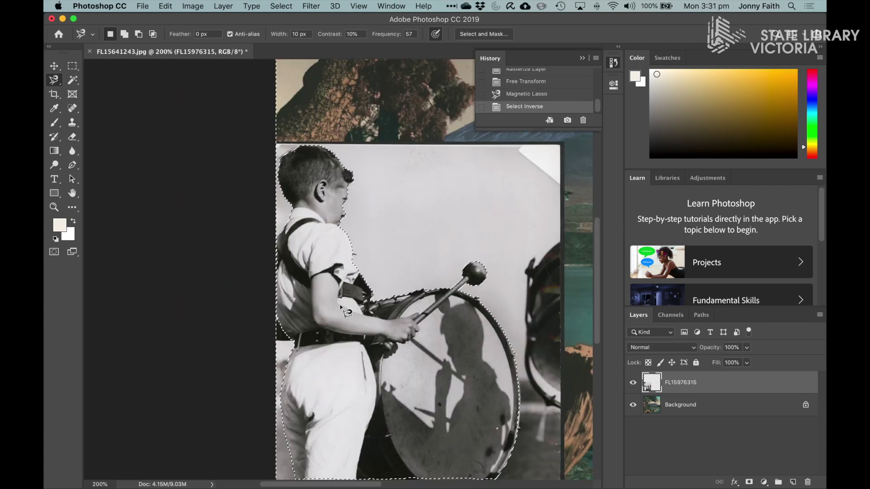
key("super+1")
left_click(165, 6)
left_click(181, 128)
key("super+d")
key("v")
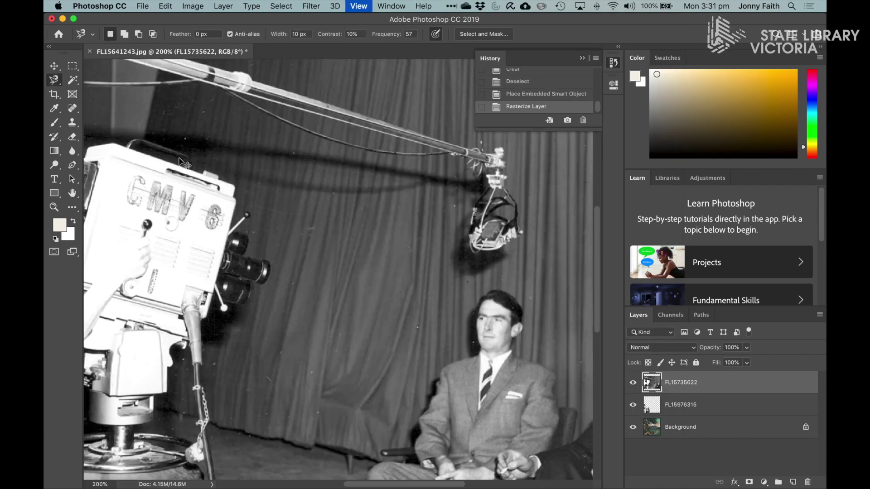
Trace the boom pole, delete its surrounding background, and move it to the upper left
mouse_move(121, 145)
left_mouse_down()
mouse_move(484, 256)
mouse_move(485, 299)
mouse_move(446, 295)
mouse_move(453, 358)
mouse_move(435, 422)
mouse_move(344, 453)
mouse_move(304, 362)
mouse_move(311, 233)
mouse_move(408, 317)
mouse_move(321, 244)
mouse_move(408, 274)
left_mouse_up()
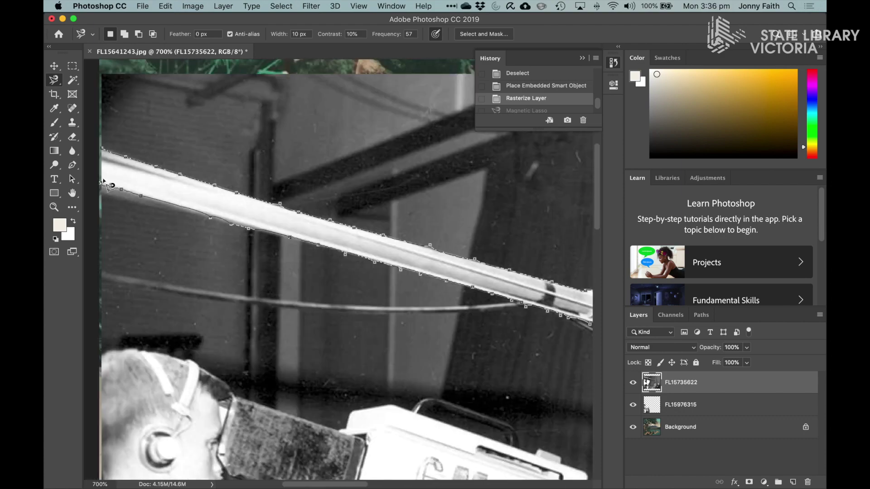
key("super+1")
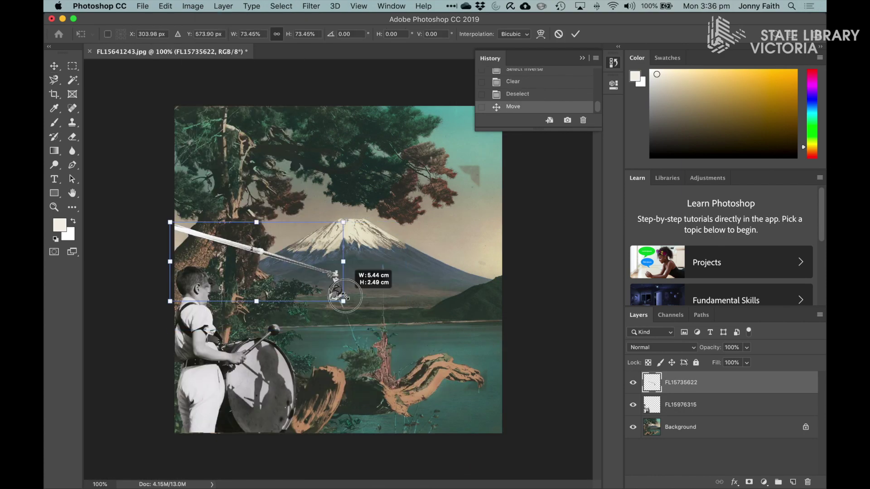
left_click_drag(340, 295, 320, 281)
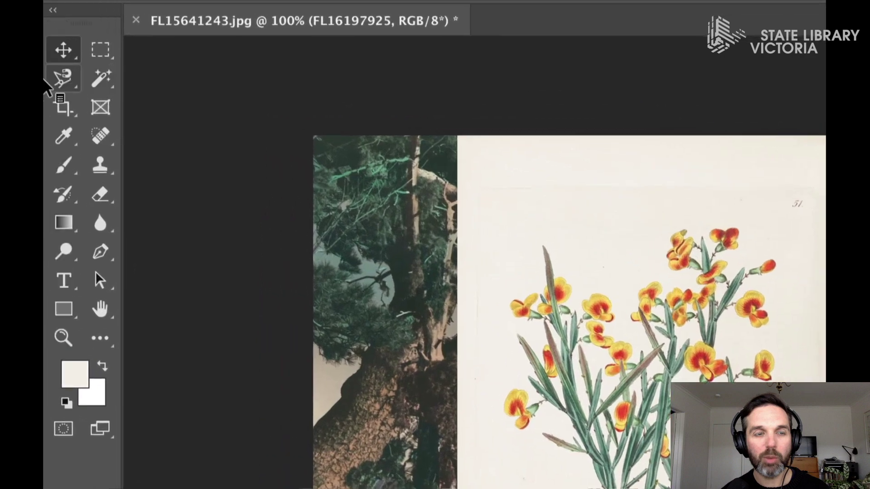
With the Magic Wand, delete the white page around the flowers, then select a white patch inside the plant
left_click(97, 80)
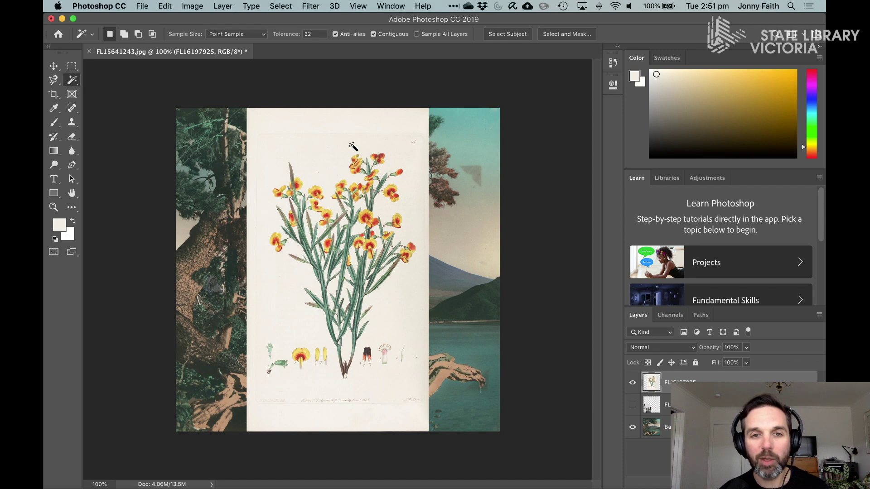
left_click(324, 145)
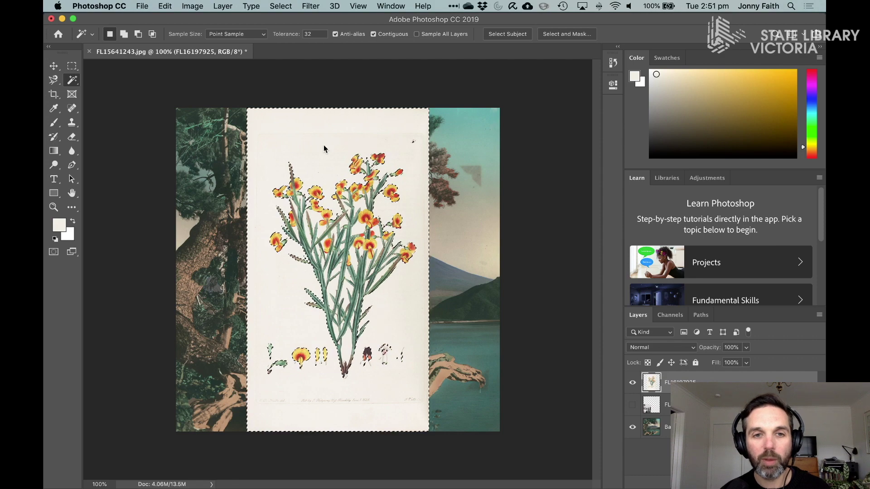
key("Delete")
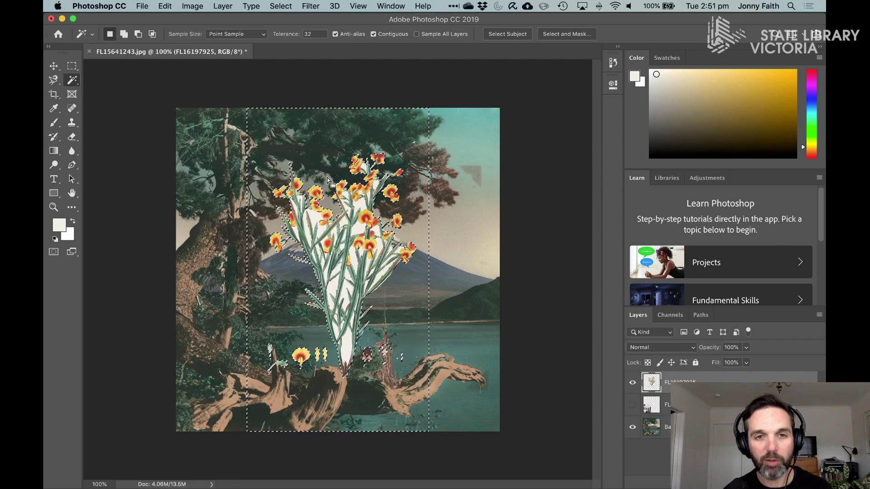
left_click(314, 232)
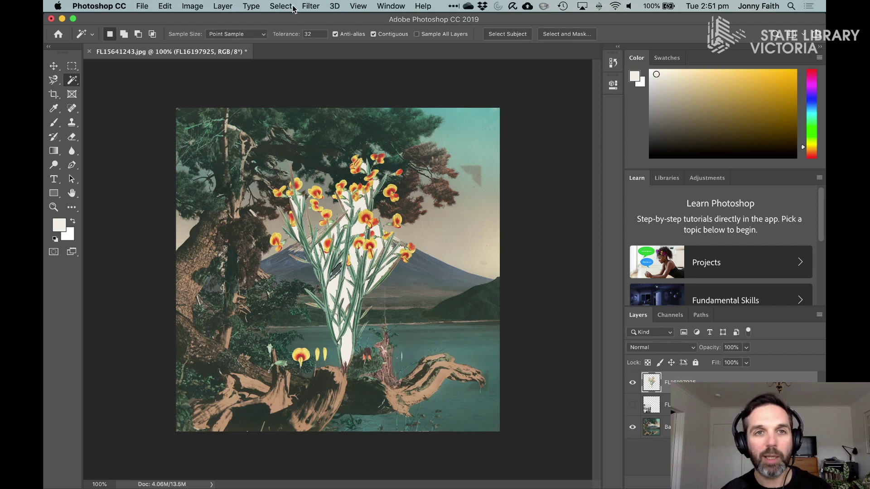
left_click(359, 6)
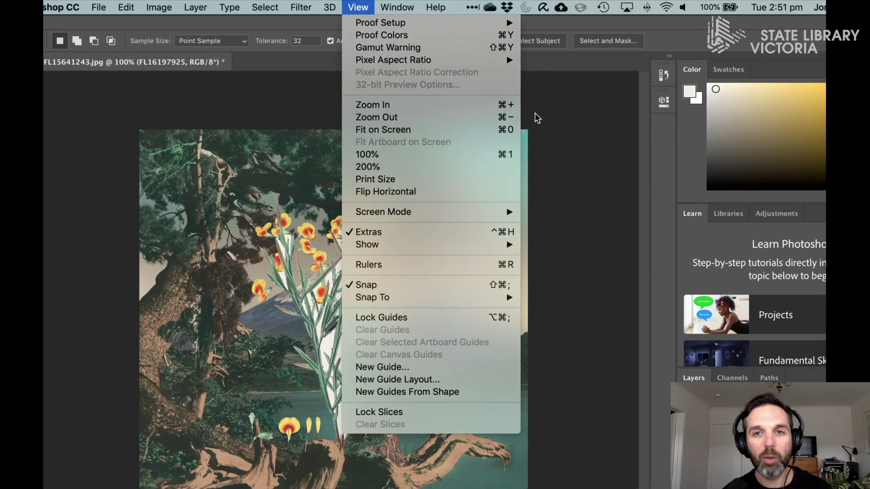
left_click(358, 7)
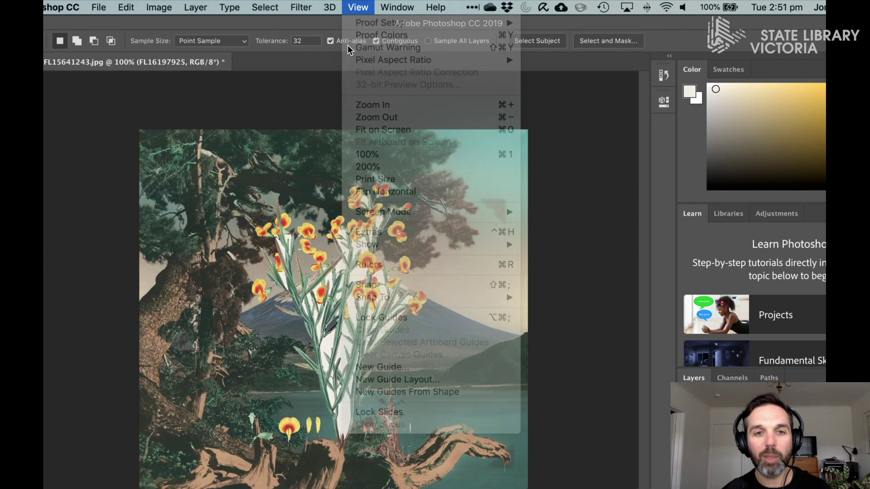